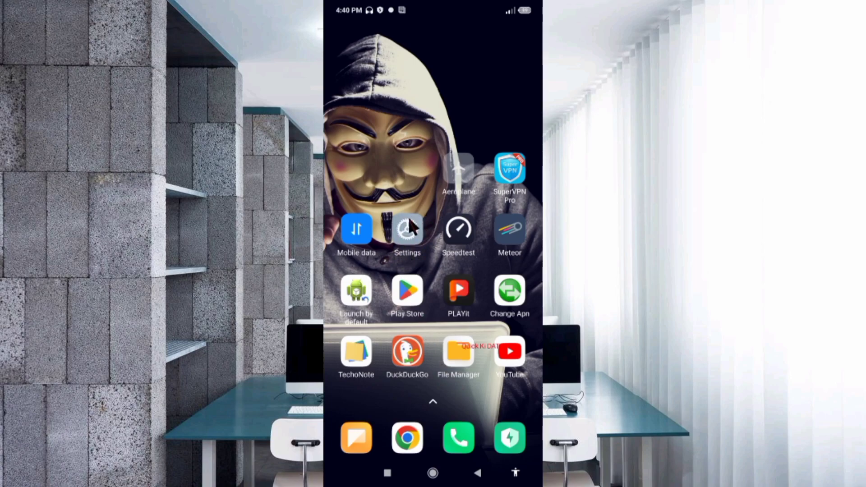
# - Launch the Settings app from the phone's home screen
pyautogui.click(413, 245)
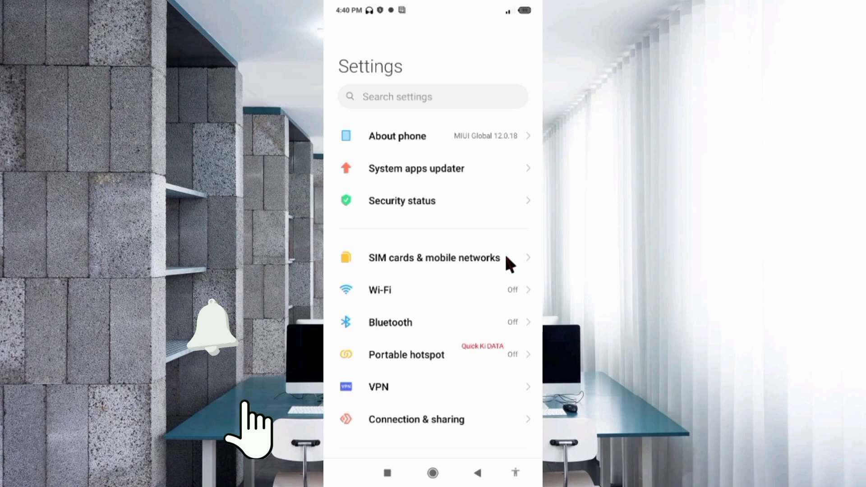
# - Go to SIM cards & mobile networks, then the Vi 4G SIM's Access point names
pyautogui.click(431, 267)
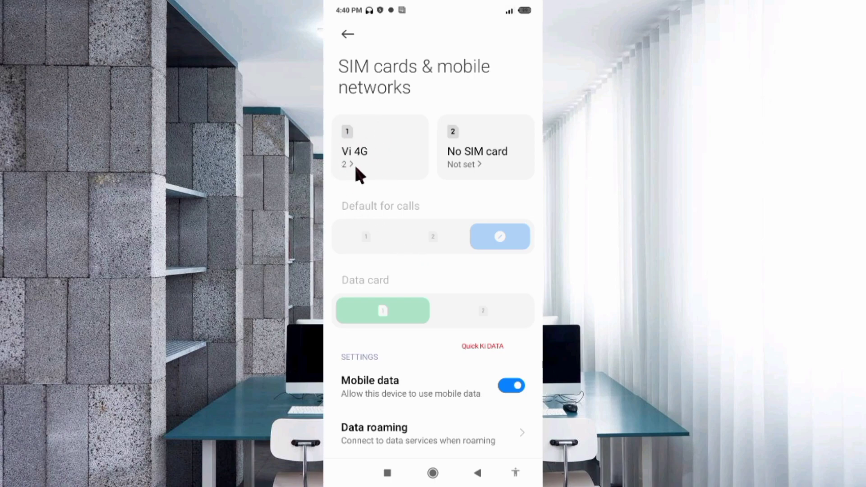
pyautogui.click(370, 167)
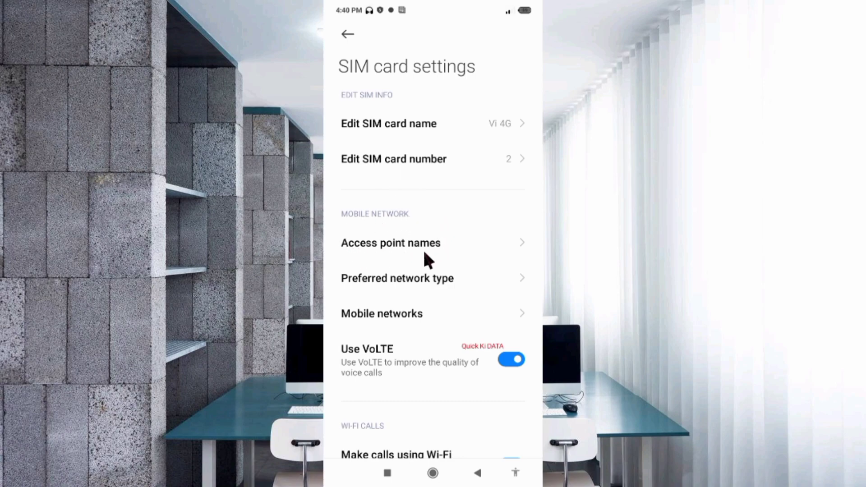
pyautogui.click(394, 255)
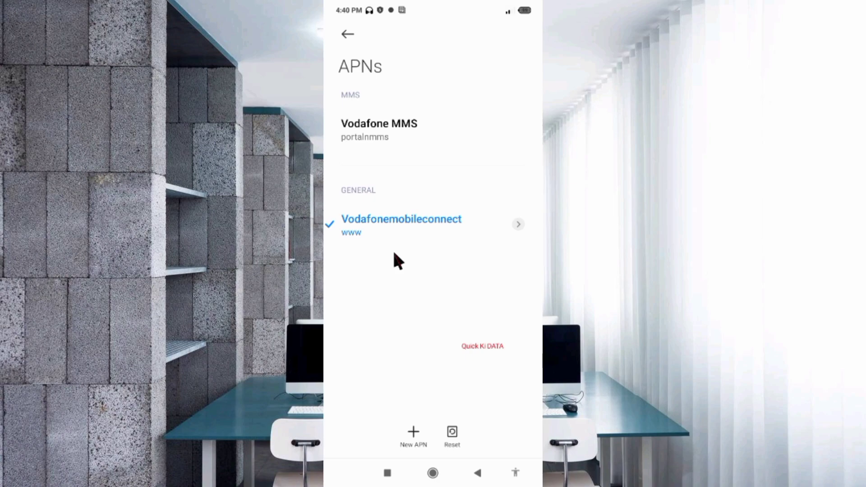
# - Create a new APN and set its Name to IDEA
pyautogui.click(413, 432)
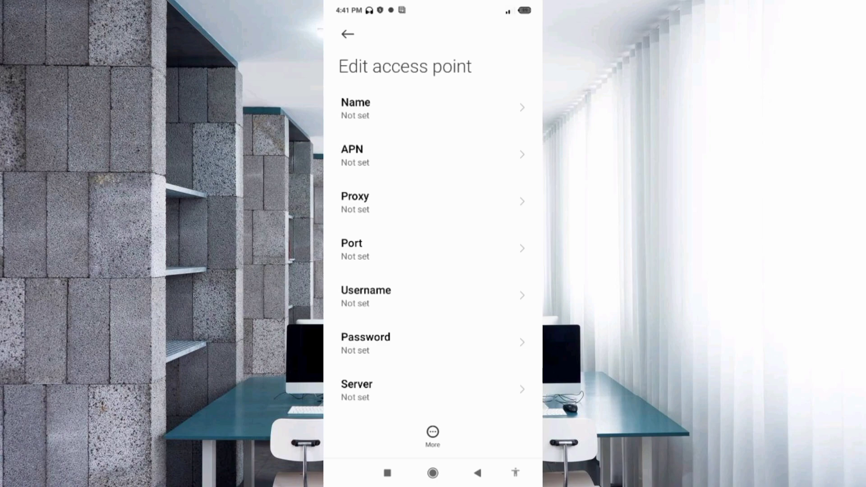
pyautogui.click(406, 108)
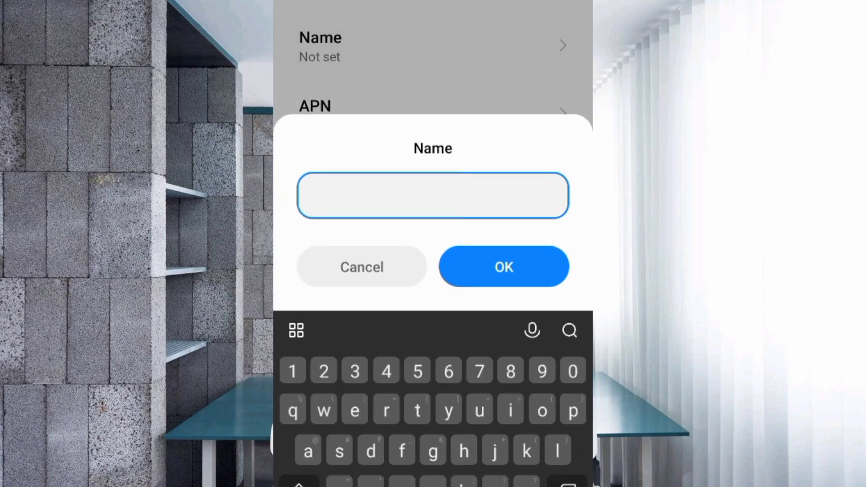
pyautogui.write('I')
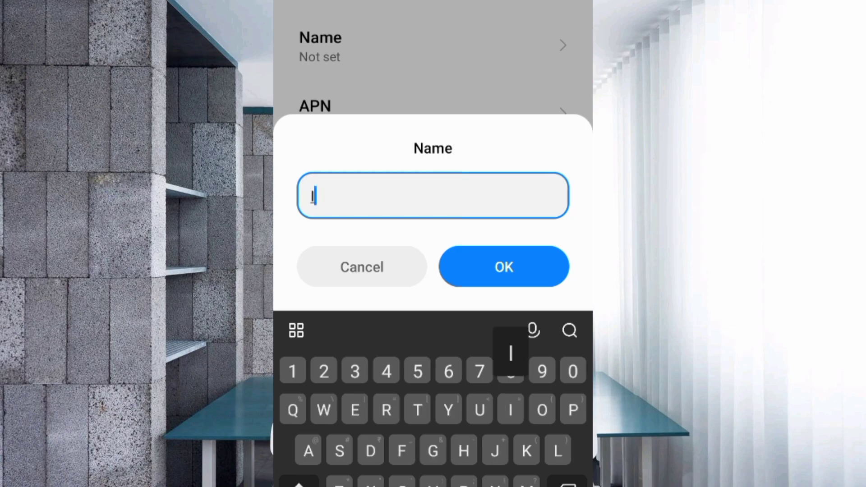
pyautogui.write('DEA')
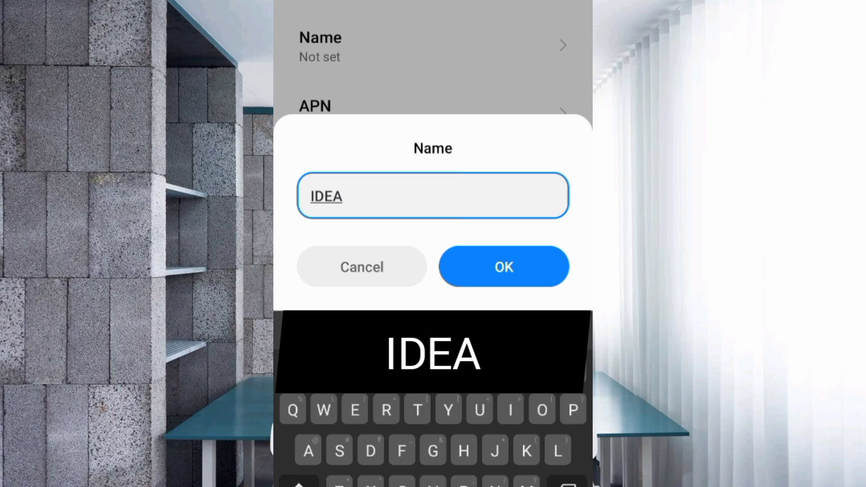
pyautogui.click(504, 267)
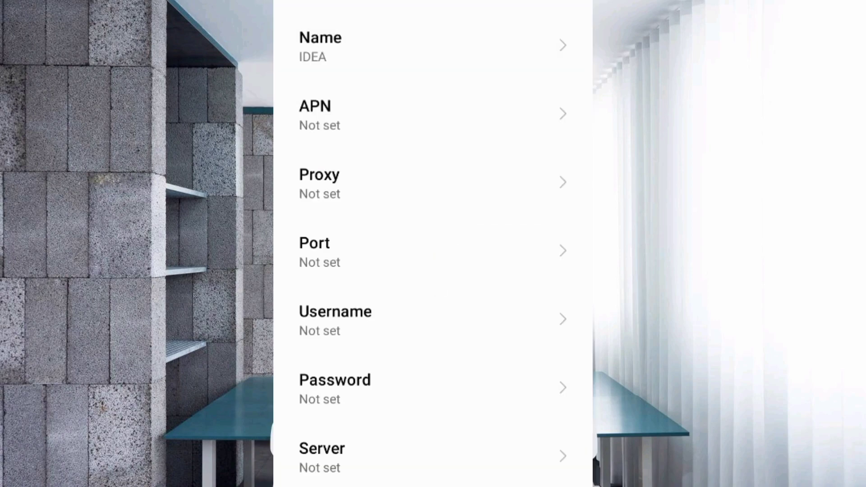
# - Set the new access point's APN field to internet
pyautogui.click(433, 114)
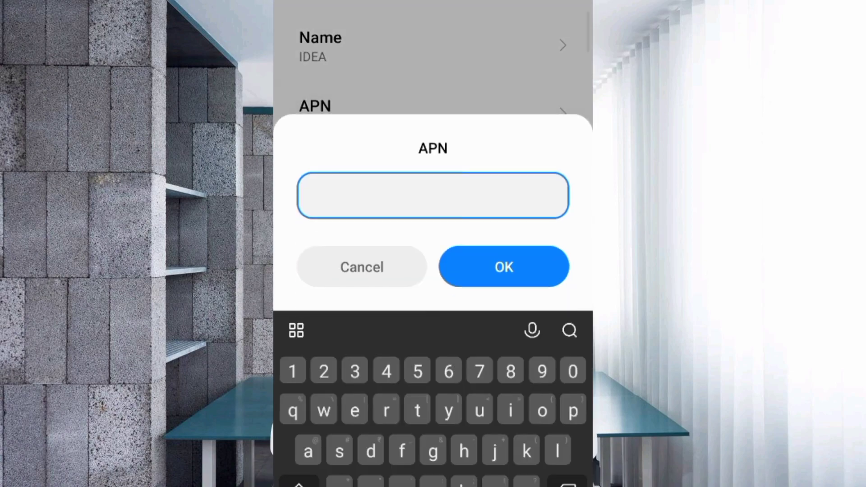
pyautogui.write('inte')
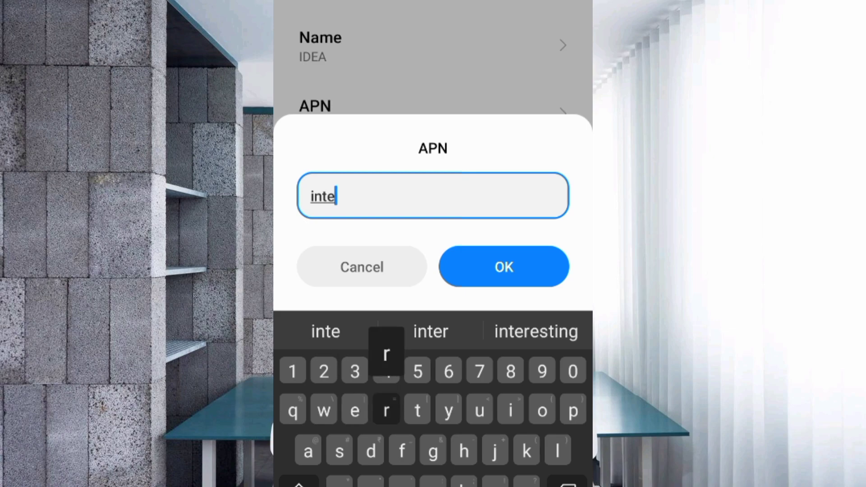
pyautogui.write('rnet')
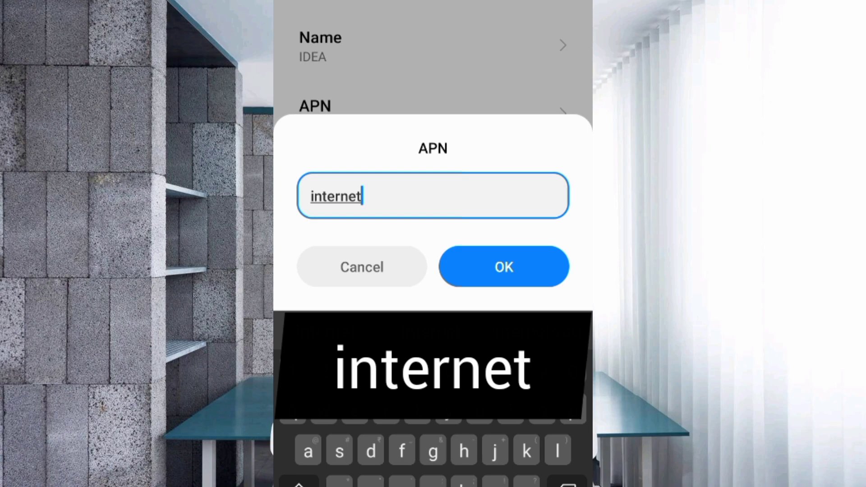
pyautogui.click(504, 266)
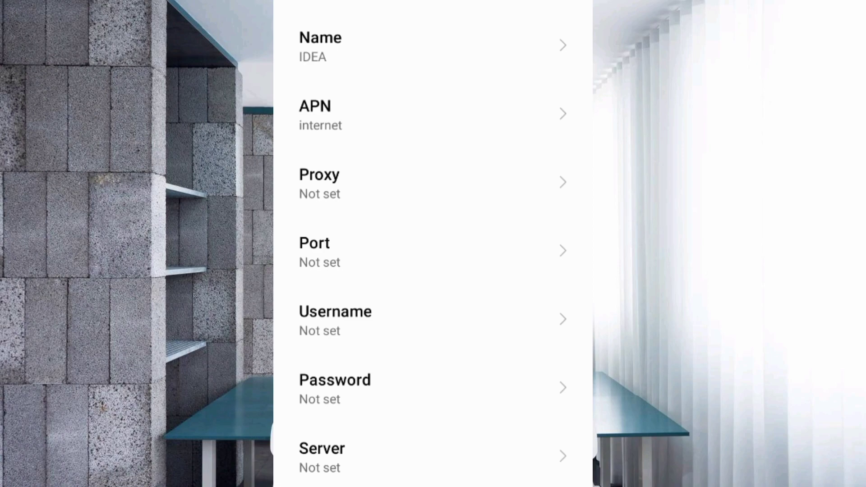
pyautogui.click(335, 319)
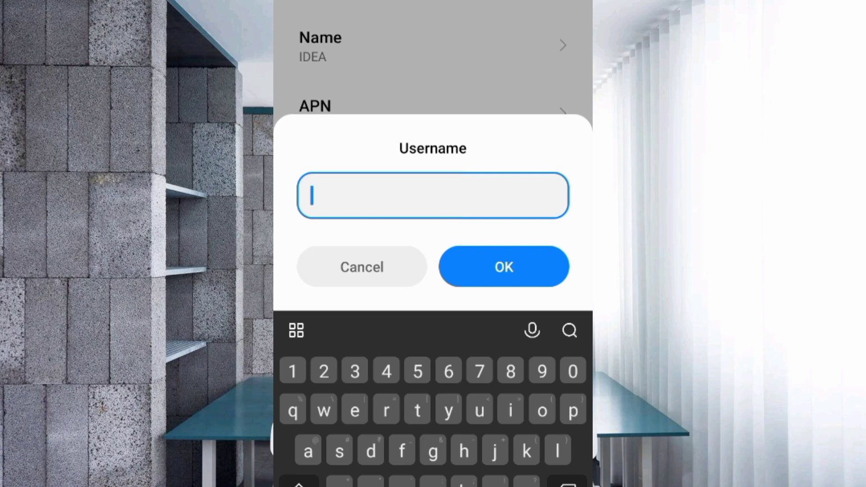
# - Enter ideanet as the access point's username
pyautogui.write('idea')
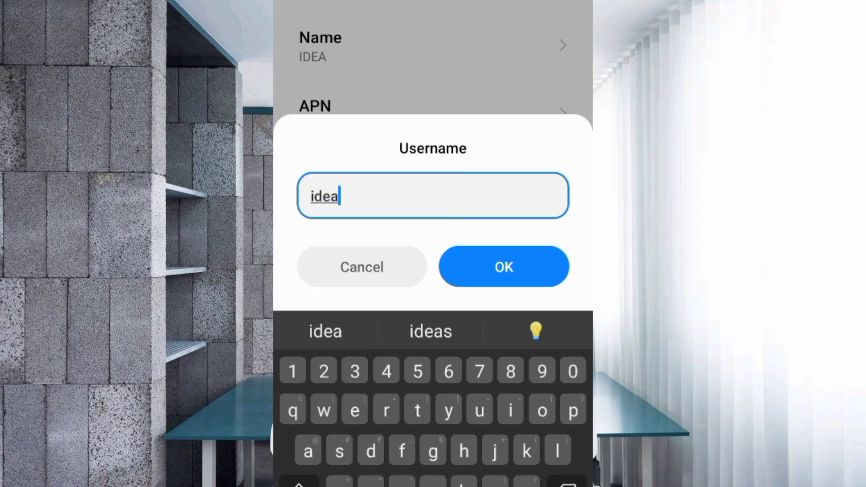
pyautogui.write('net')
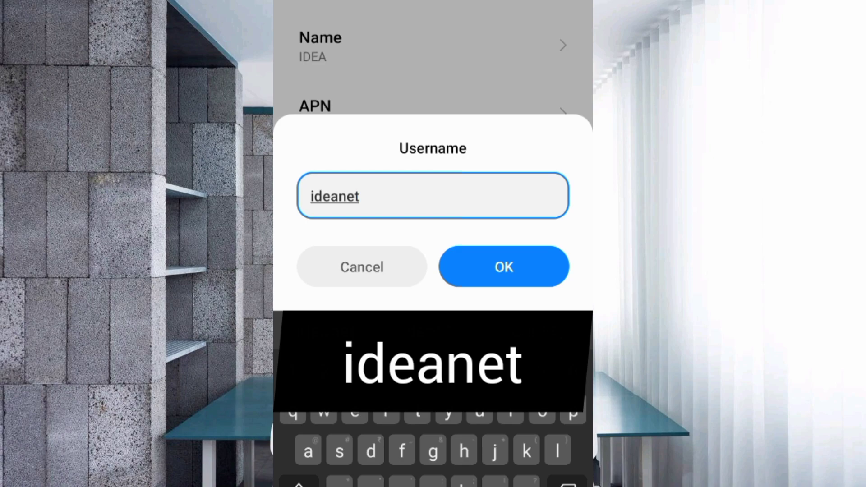
pyautogui.click(504, 267)
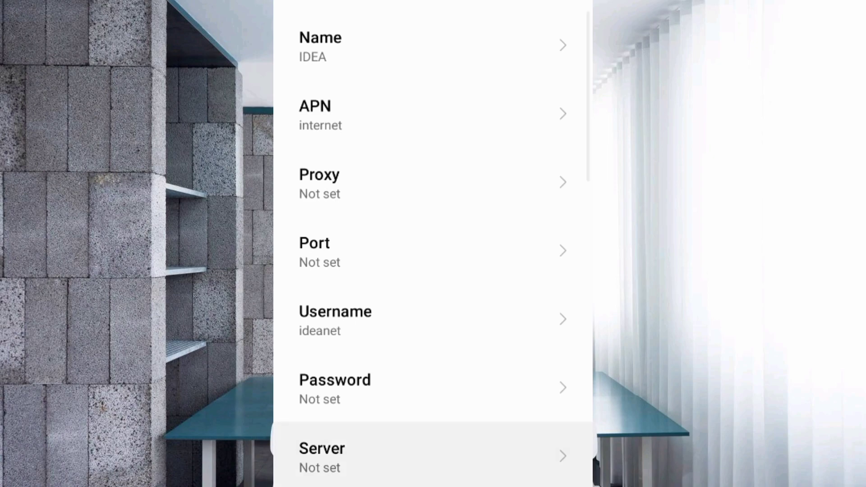
# - Set the access point's Server field to 106.76.199.0
pyautogui.scroll(-2, 433, 456)
pyautogui.scroll(-3, 433, 253)
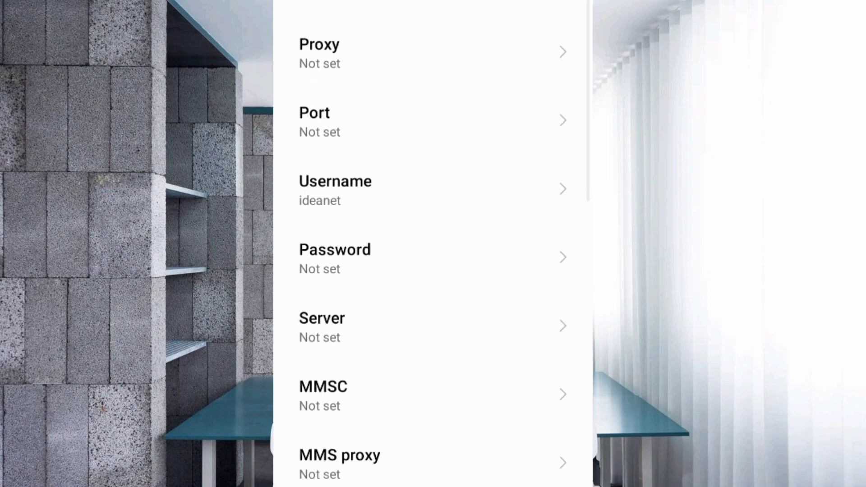
pyautogui.scroll(-3, 433, 252)
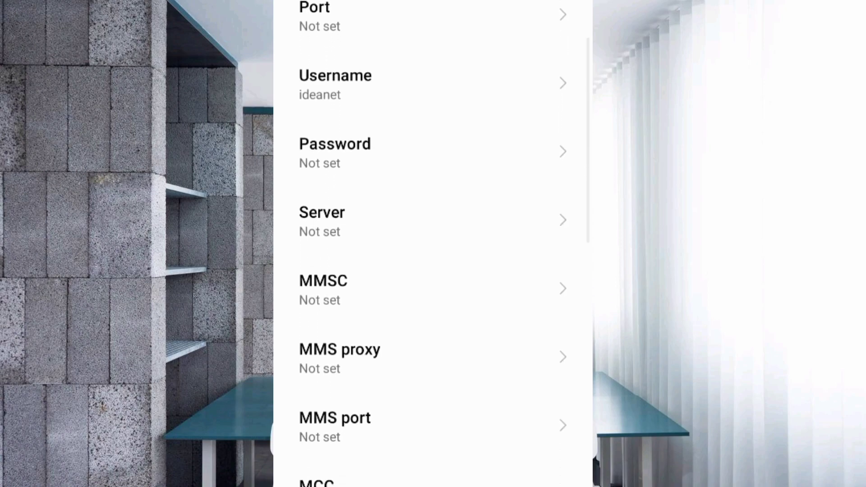
pyautogui.scroll(-2, 433, 253)
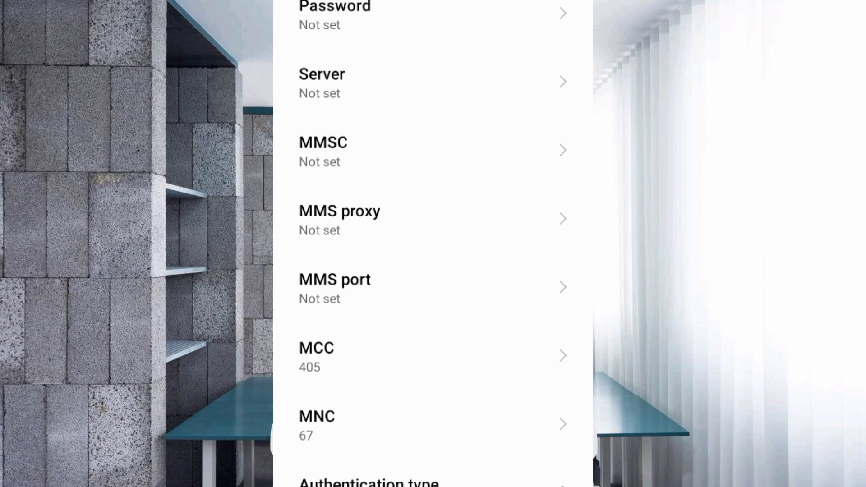
pyautogui.click(322, 82)
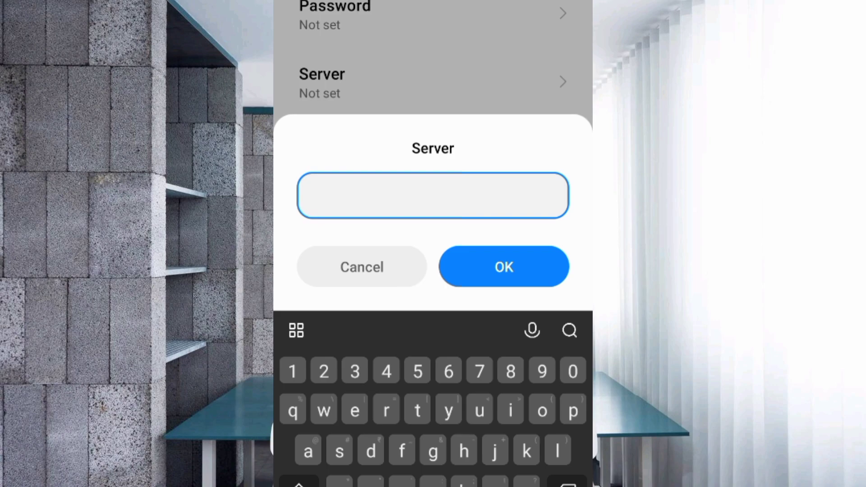
pyautogui.write('106.76.199.')
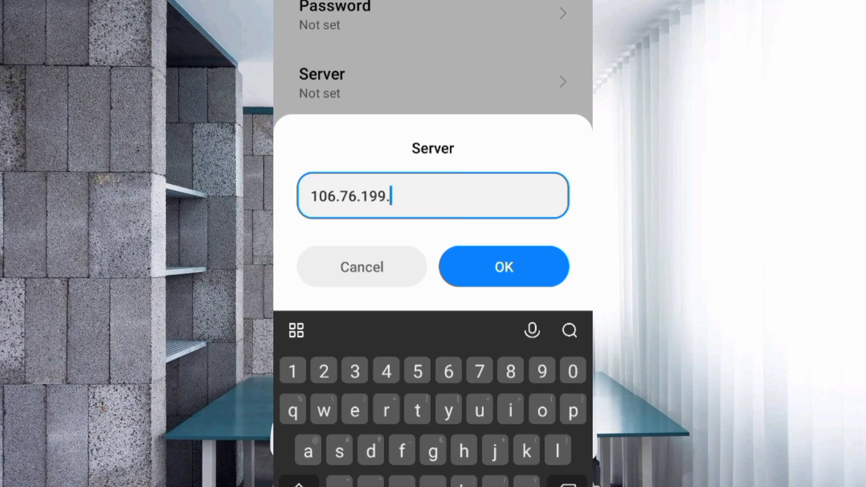
pyautogui.write('0')
pyautogui.click(504, 266)
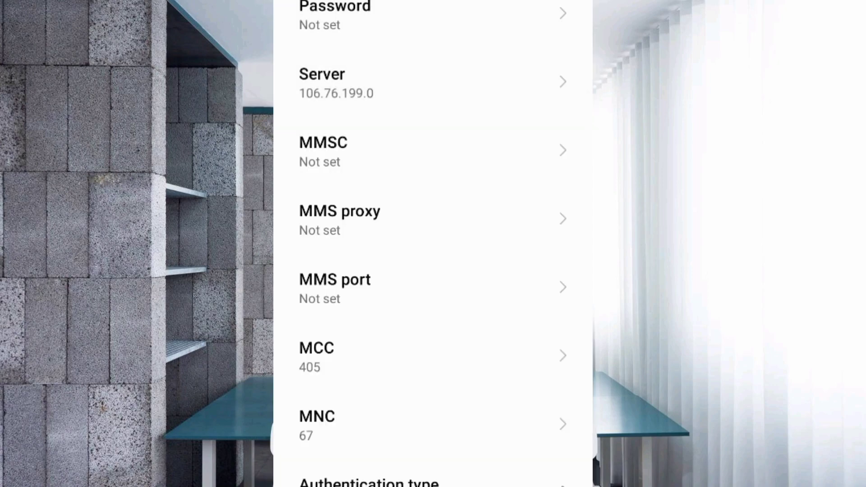
pyautogui.click(406, 474)
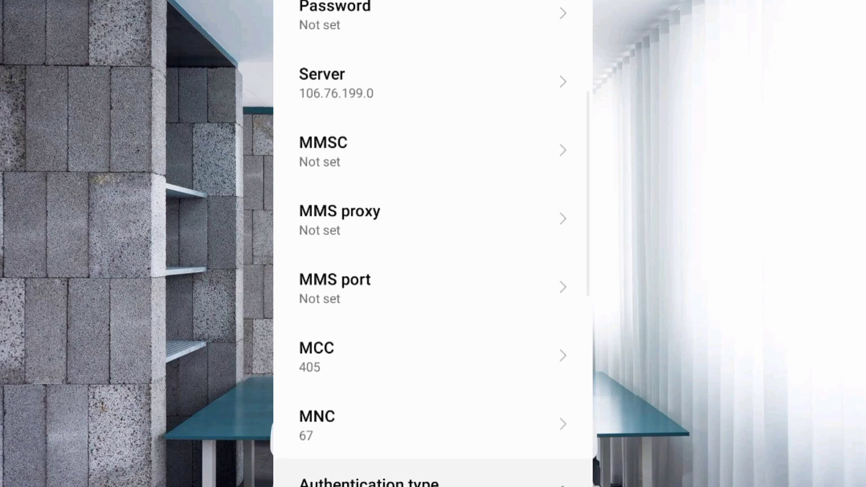
pyautogui.scroll(-3, 433, 244)
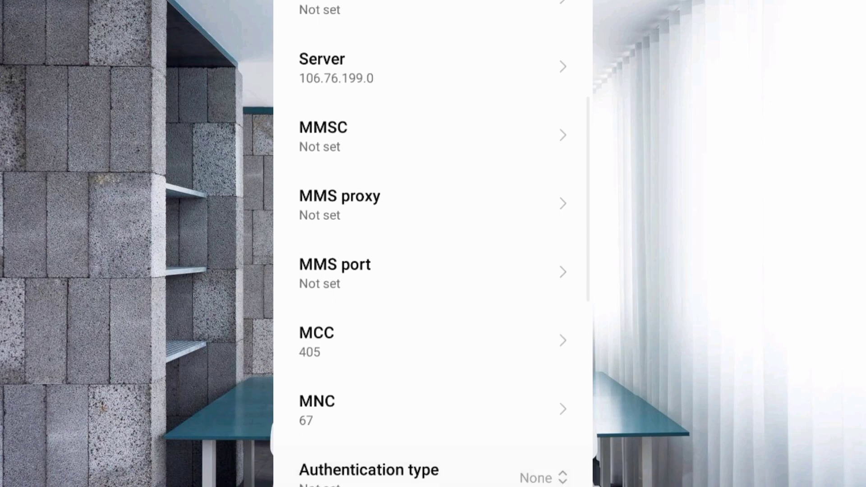
pyautogui.scroll(-3, 433, 243)
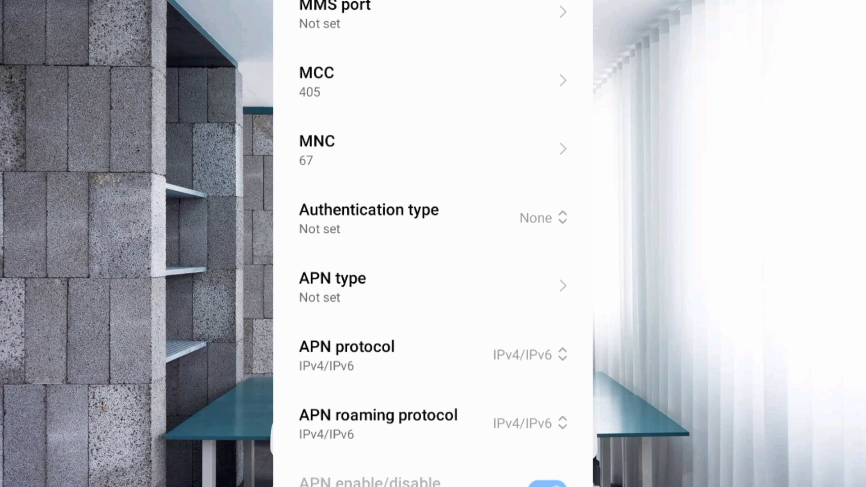
pyautogui.click(433, 218)
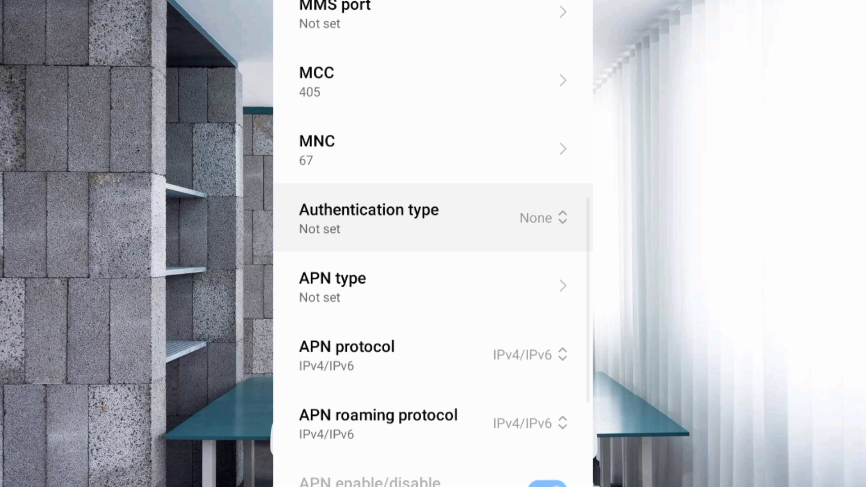
# - Choose PAP or CHAP as the IDEA access point's authentication type
pyautogui.click(433, 218)
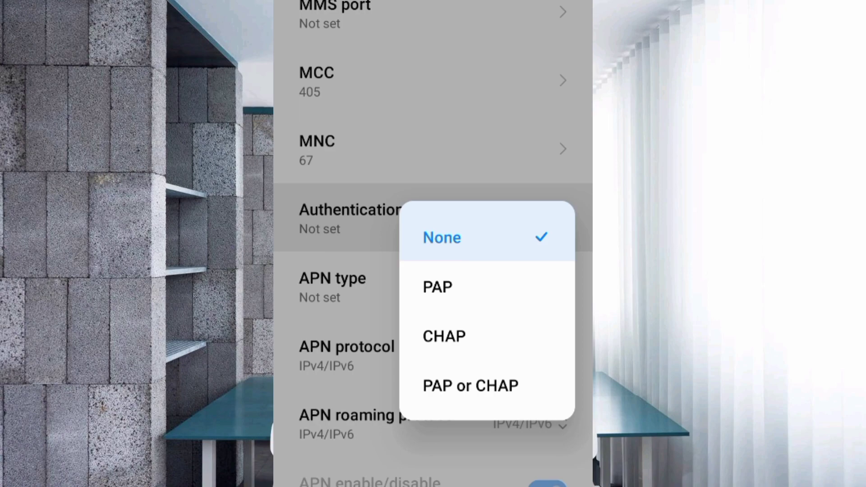
pyautogui.click(471, 385)
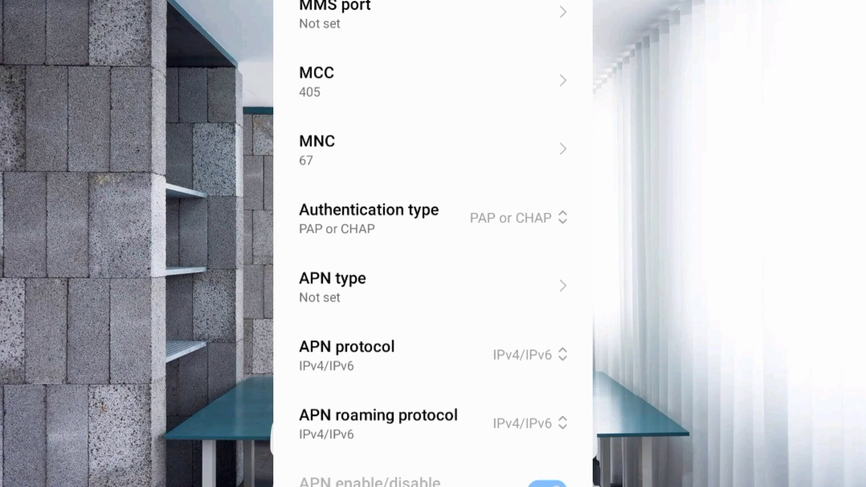
# - Enter default,net,xcap as the access point's APN type
pyautogui.click(333, 287)
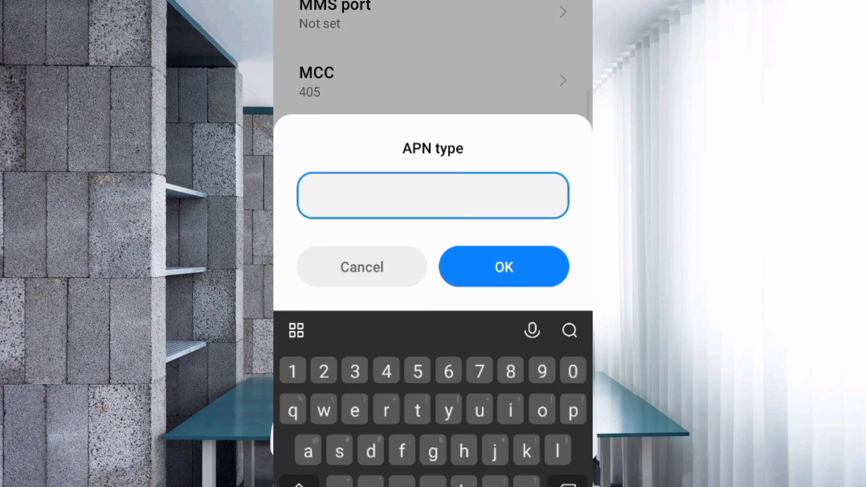
pyautogui.write('def')
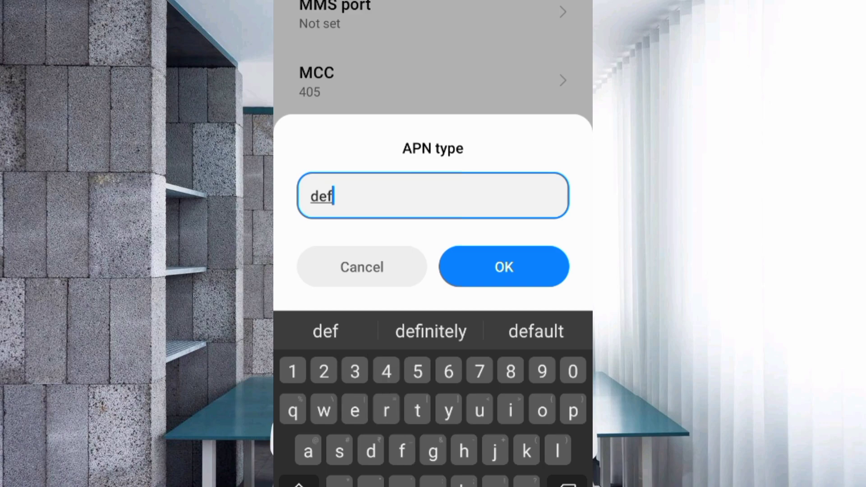
pyautogui.write('ault')
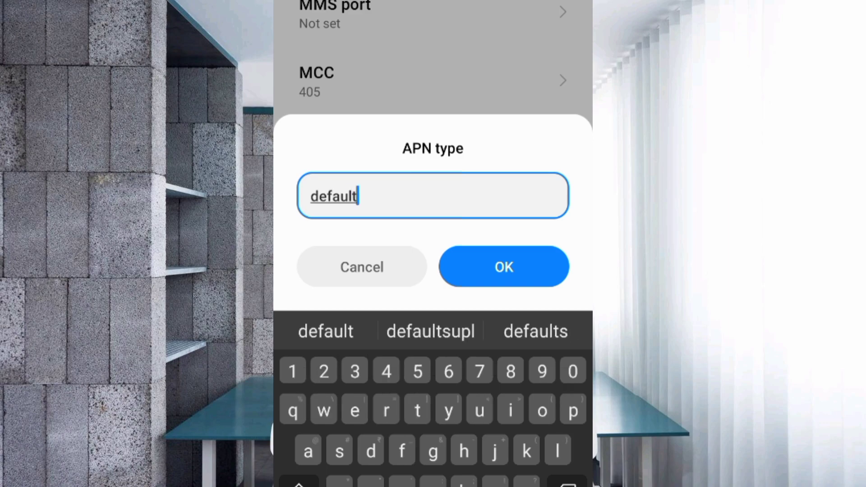
pyautogui.write(',')
pyautogui.write('n')
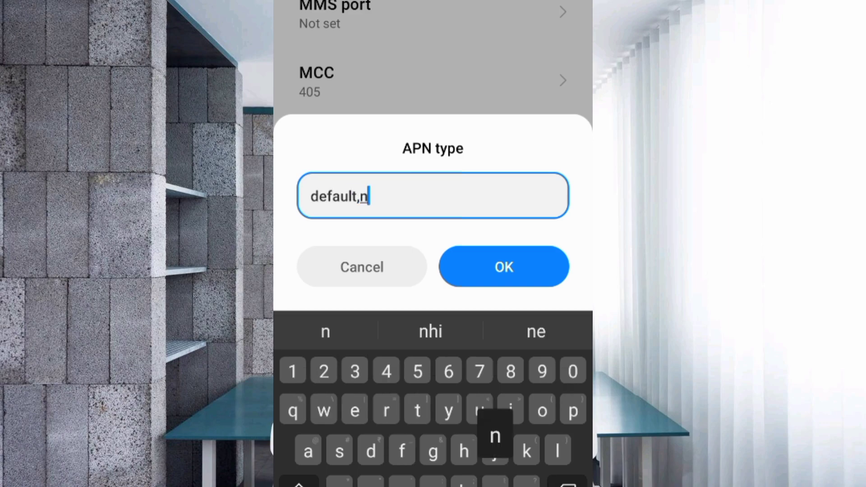
pyautogui.write('et,')
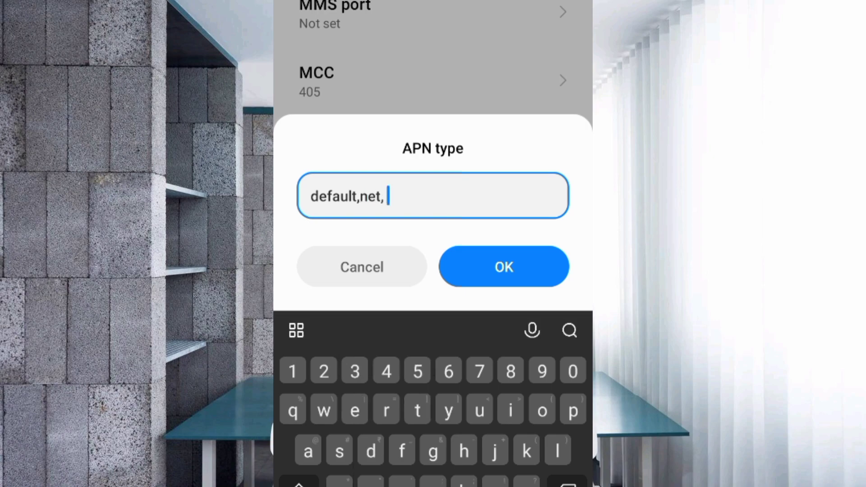
pyautogui.press('BackSpace')
pyautogui.write('xcap')
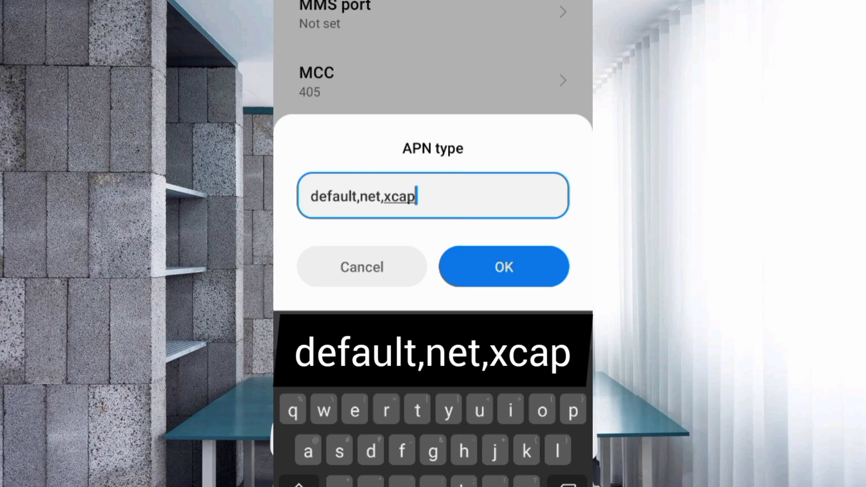
pyautogui.press('Return')
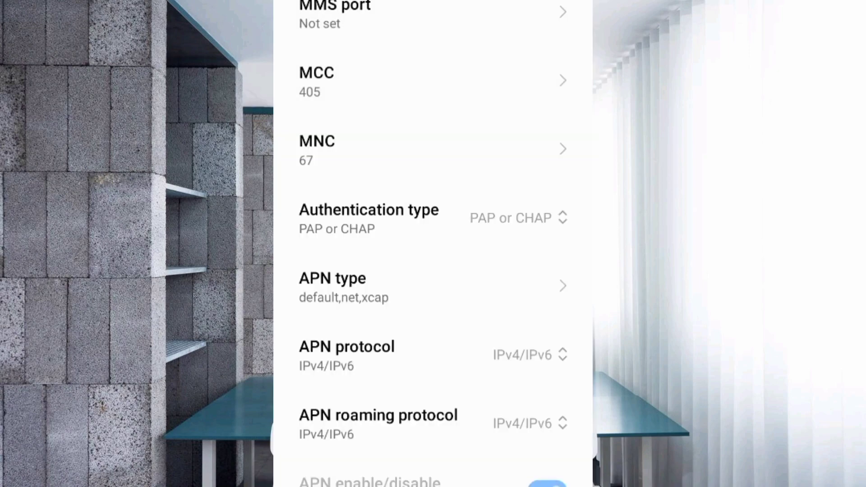
# - Keep both APN protocol and APN roaming protocol at IPv4/IPv6
pyautogui.scroll(-3, 433, 244)
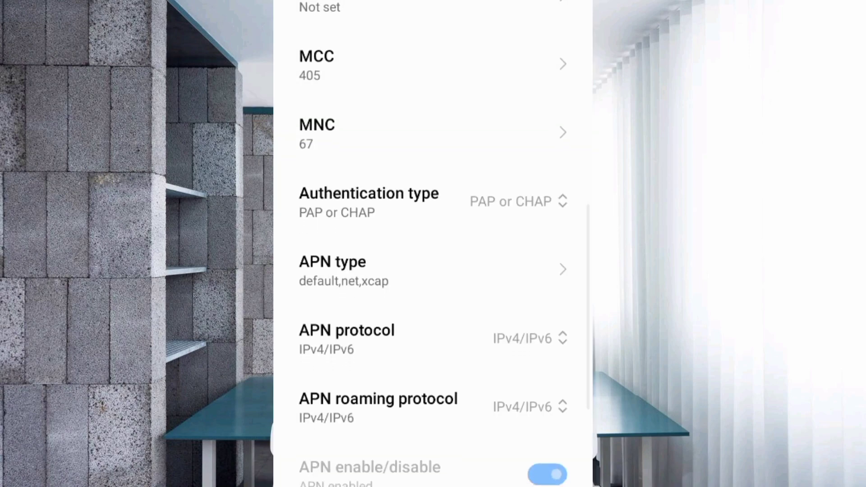
pyautogui.scroll(-3, 433, 244)
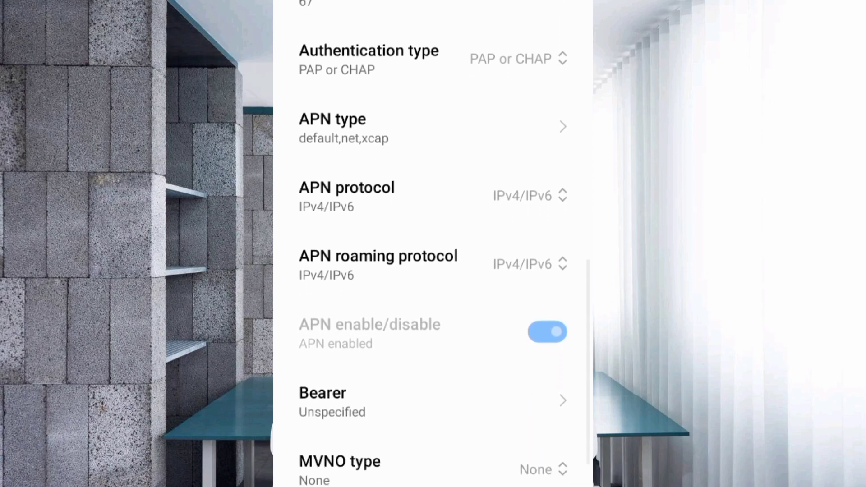
pyautogui.scroll(-1, 433, 244)
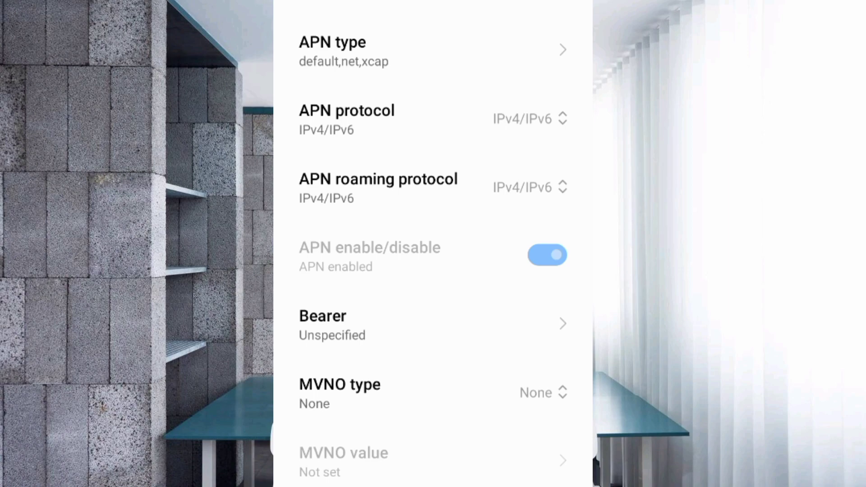
pyautogui.click(527, 119)
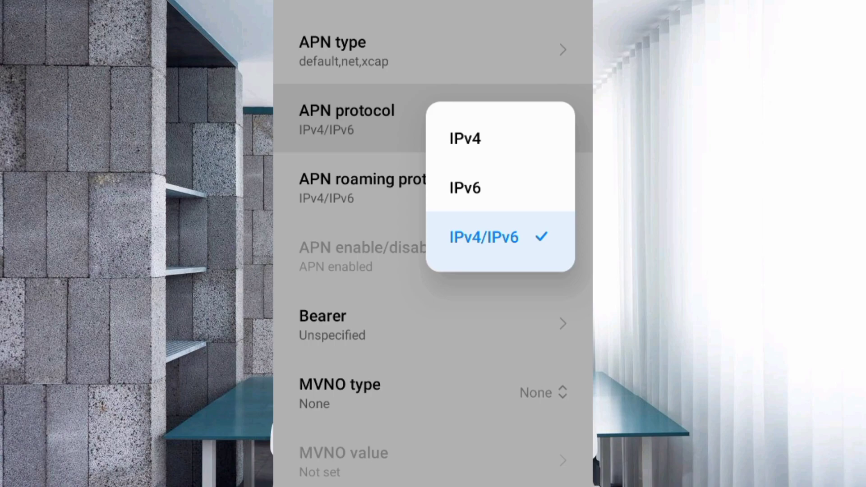
pyautogui.click(496, 237)
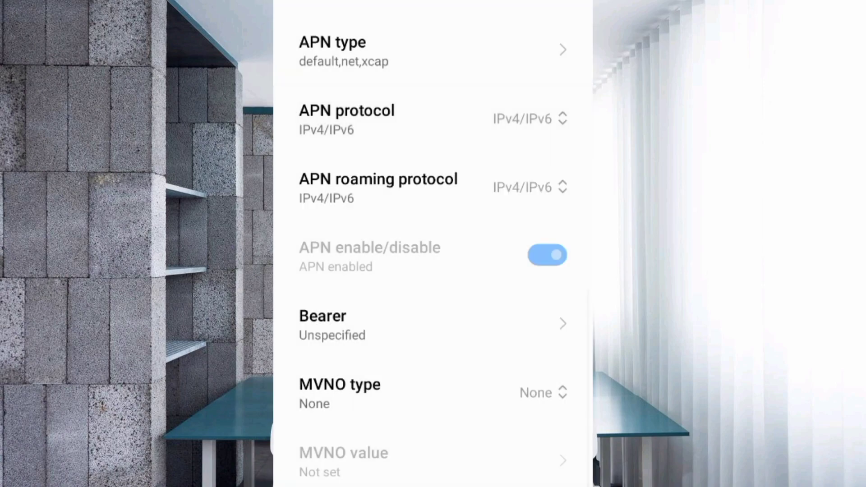
pyautogui.click(527, 187)
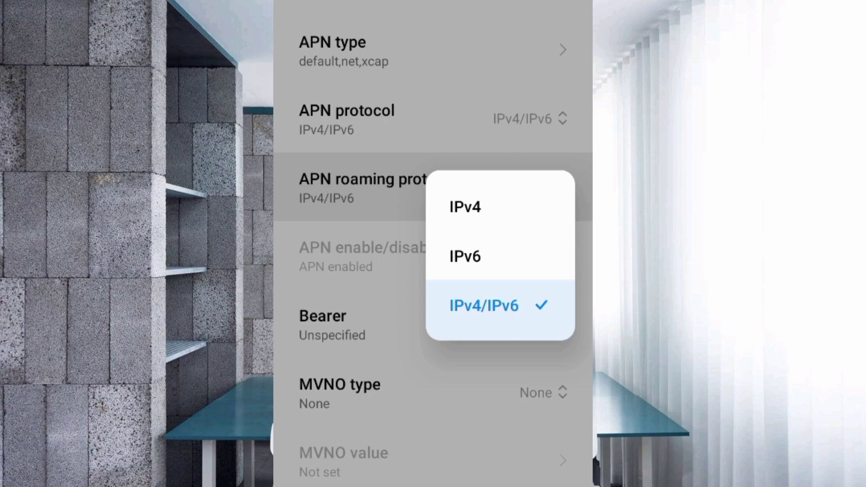
pyautogui.click(484, 306)
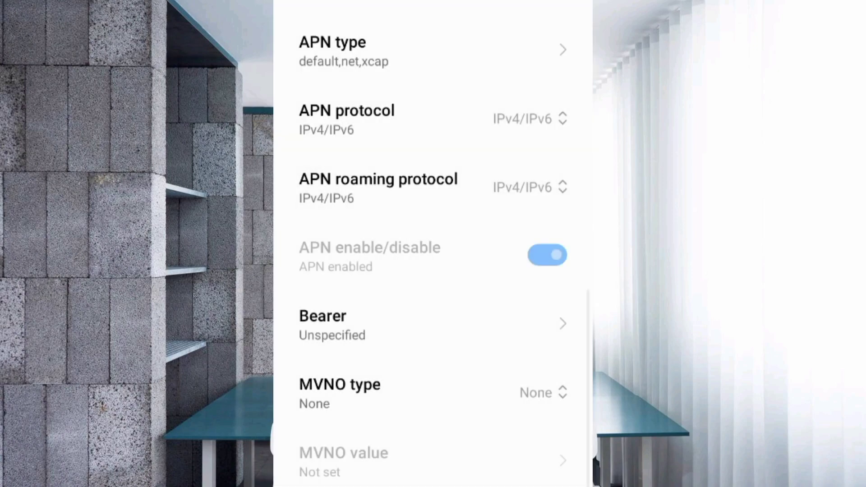
pyautogui.click(406, 323)
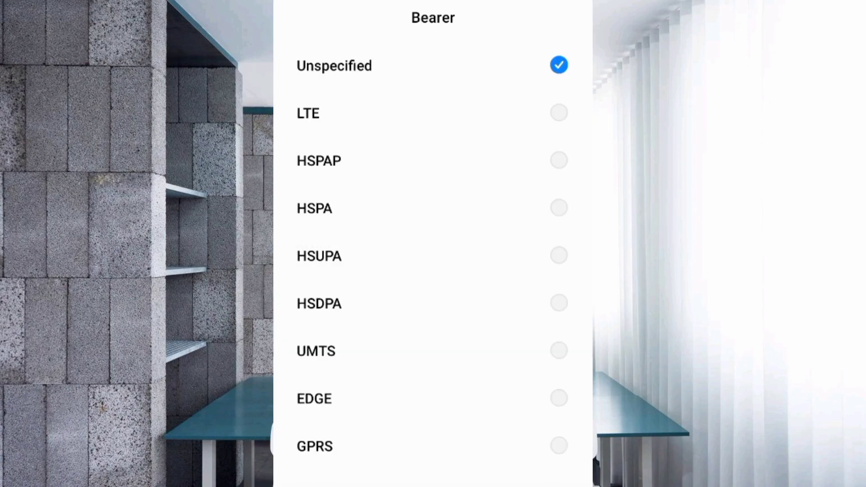
# - Leave the bearer as Unspecified and confirm the Bearer dialog
pyautogui.click(424, 66)
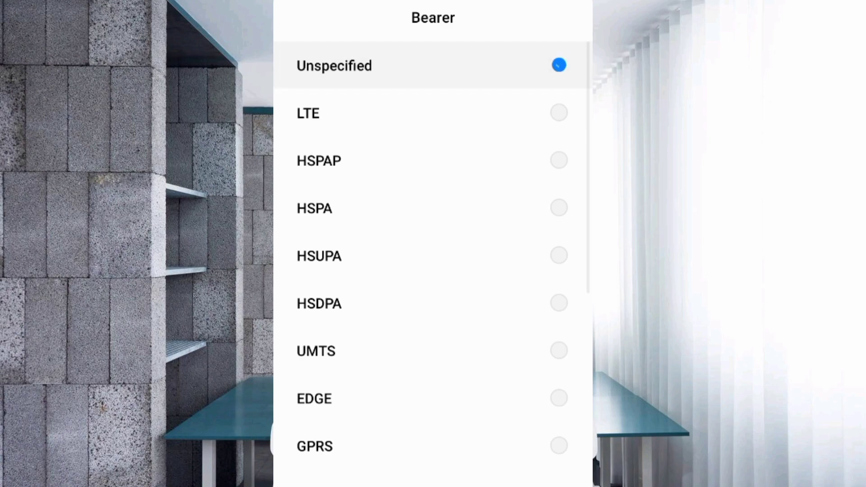
pyautogui.scroll(-10, 431, 239)
pyautogui.scroll(6, 432, 239)
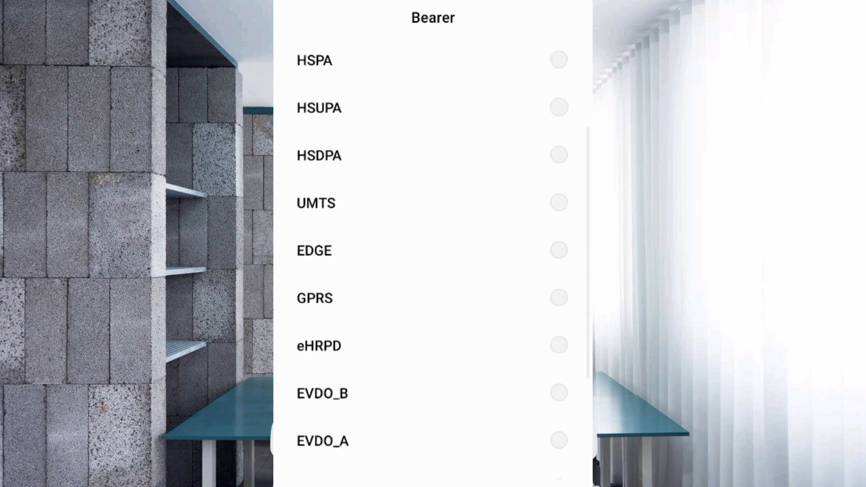
pyautogui.scroll(3, 433, 243)
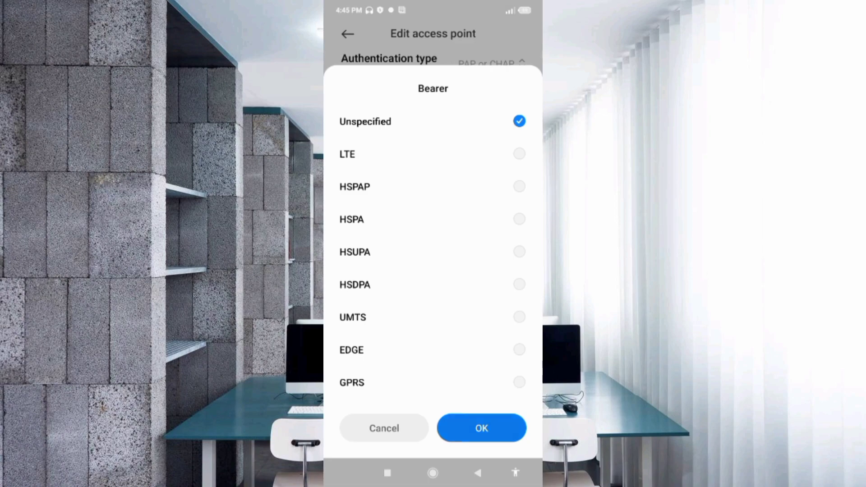
pyautogui.click(481, 428)
pyautogui.scroll(5, 433, 244)
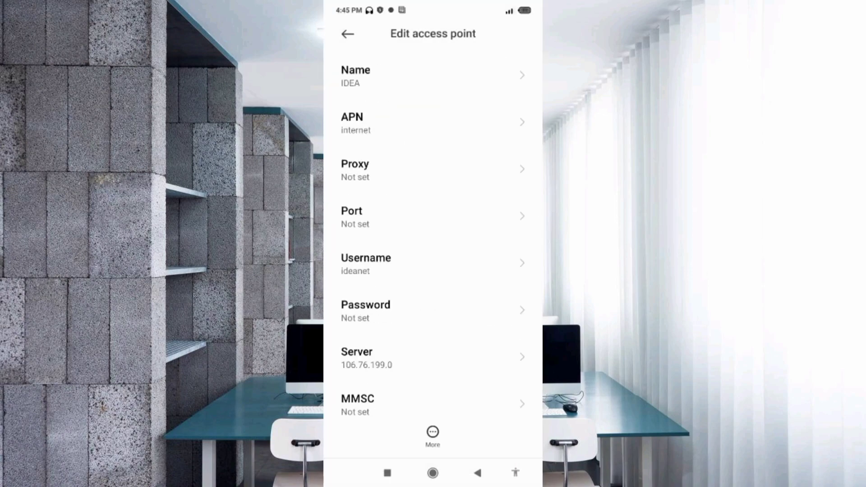
# - Save the IDEA access point from the More menu so it joins the APNs list
pyautogui.click(433, 433)
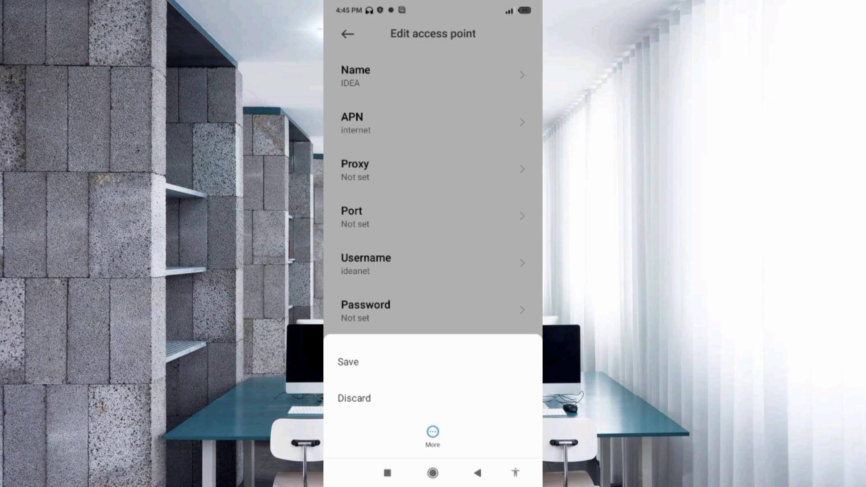
pyautogui.click(415, 362)
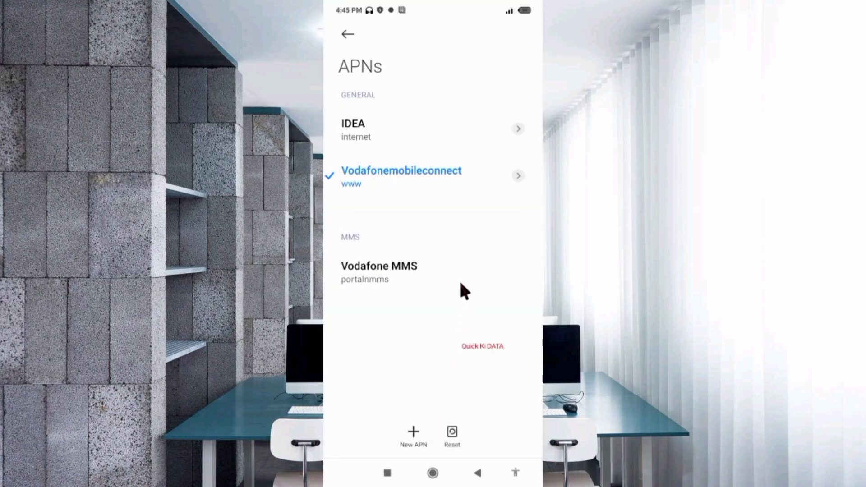
# - Select IDEA as the active APN instead of Vodafonemobileconnect, then return home
pyautogui.click(368, 149)
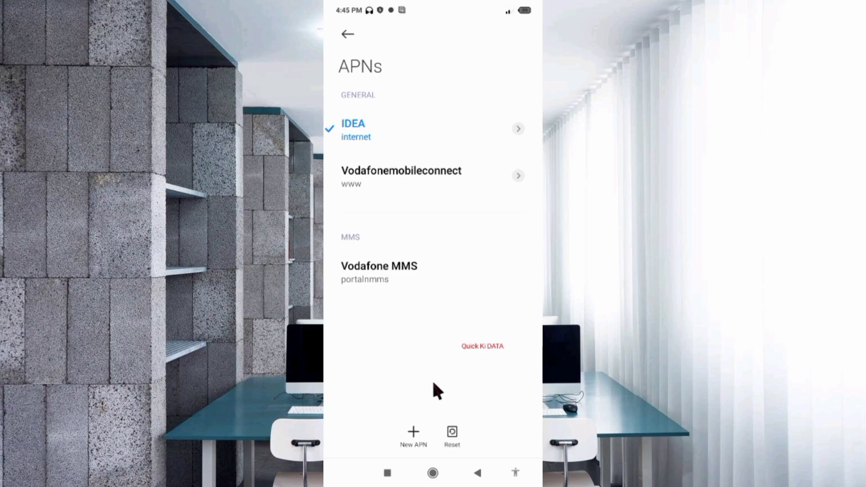
pyautogui.press('Home')
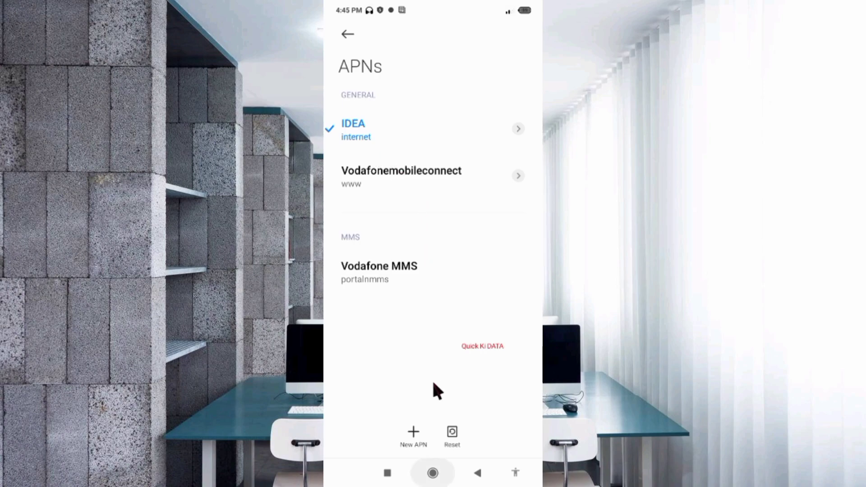